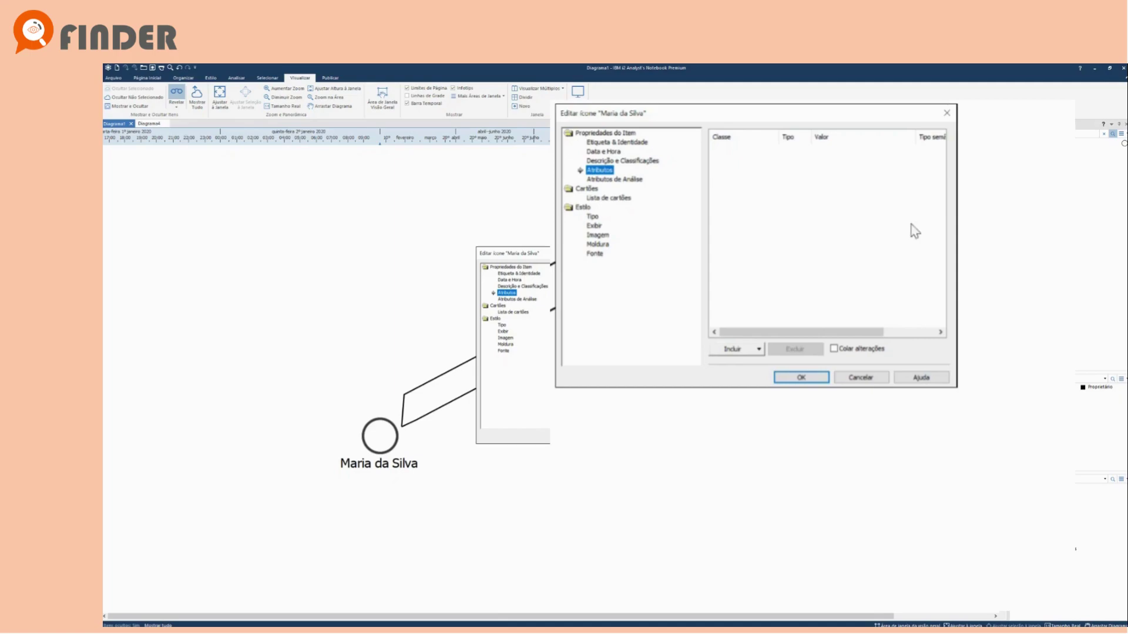
{"action": "key", "text": "Down"}
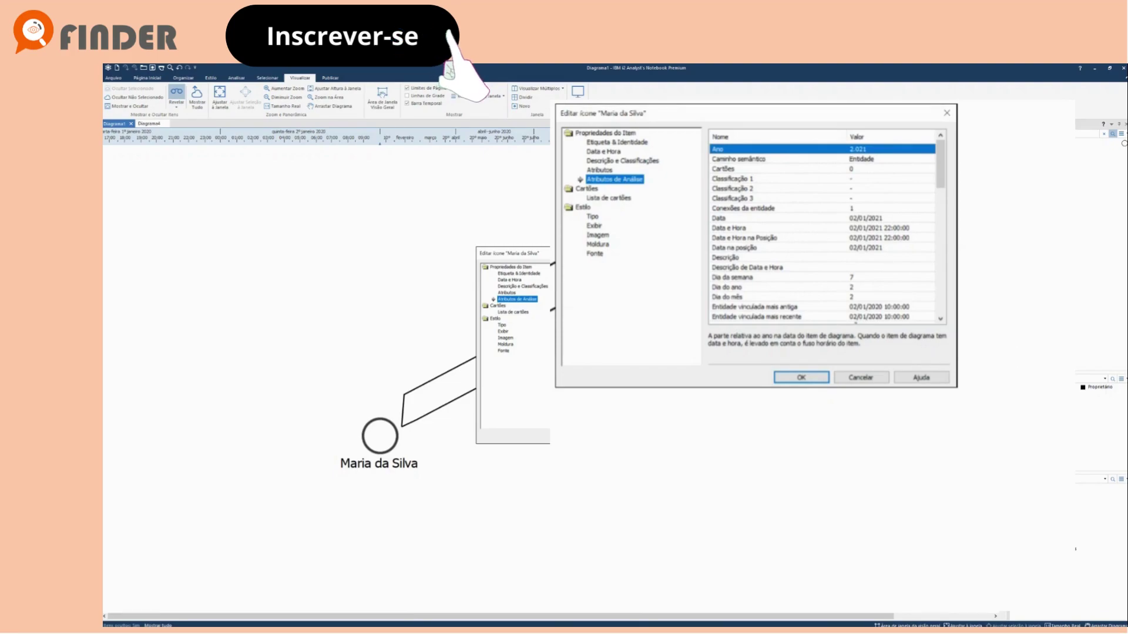
{"action": "key", "text": "Up"}
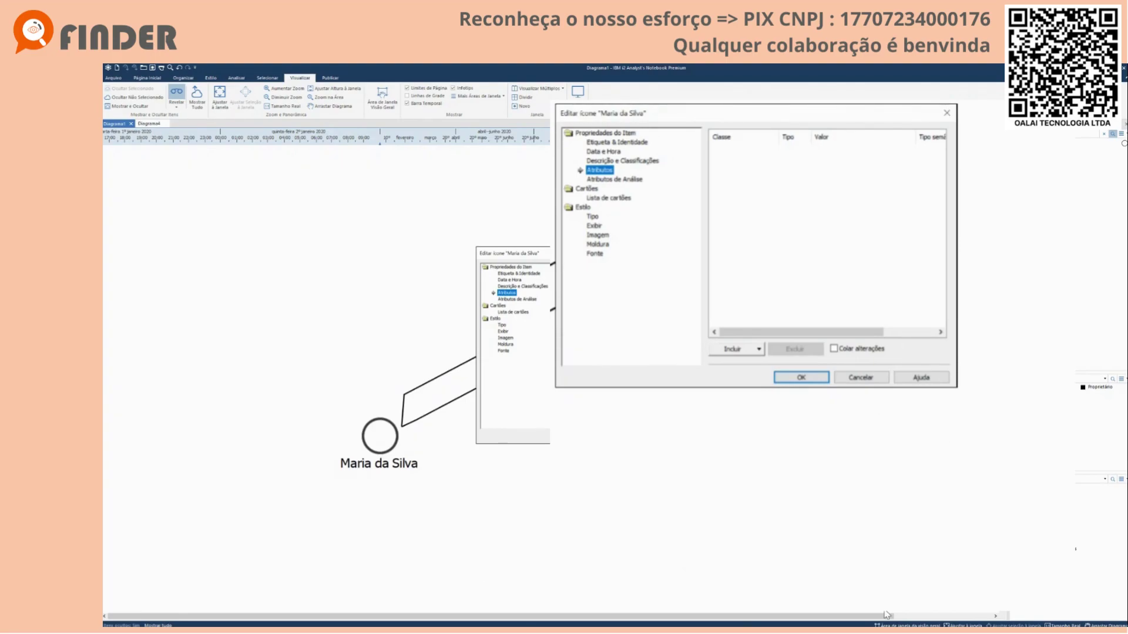
Add a Data de nascimento attribute to Maria da Silva with the date 20/07/2012
{"action": "key", "text": "Tab"}
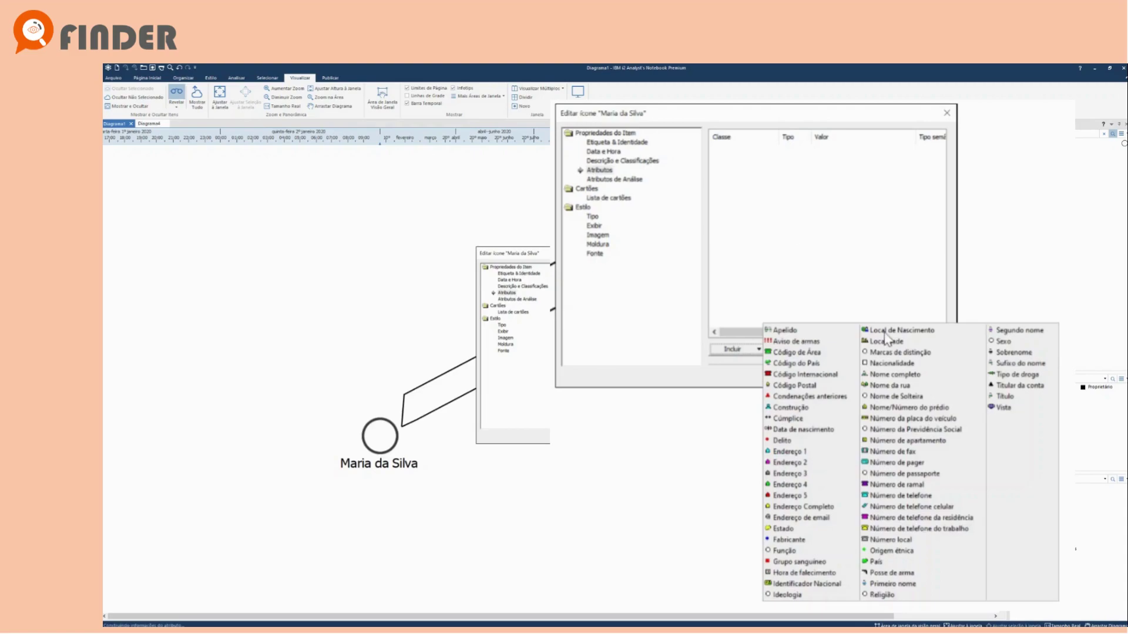
{"action": "key", "text": "Escape"}
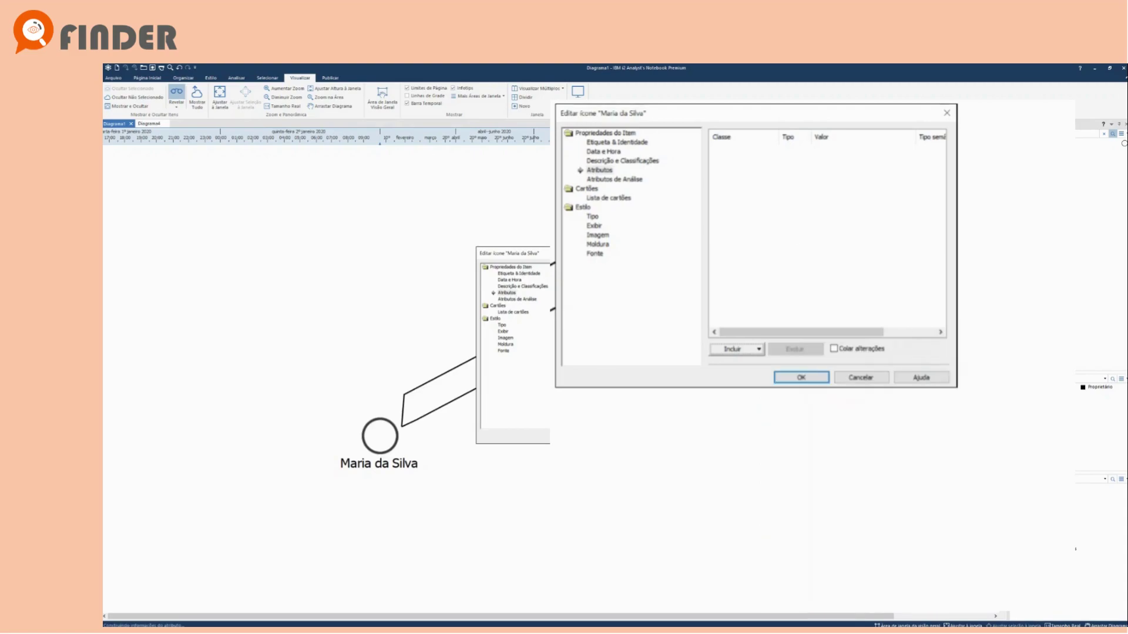
{"action": "left_click", "coordinate": [737, 349]}
{"action": "key", "text": "Down"}
{"action": "key", "text": "Down"}
{"action": "key", "text": "Down"}
{"action": "key", "text": "Down"}
{"action": "key", "text": "Down"}
{"action": "key", "text": "Down"}
{"action": "key", "text": "Down"}
{"action": "key", "text": "Down"}
{"action": "key", "text": "Down"}
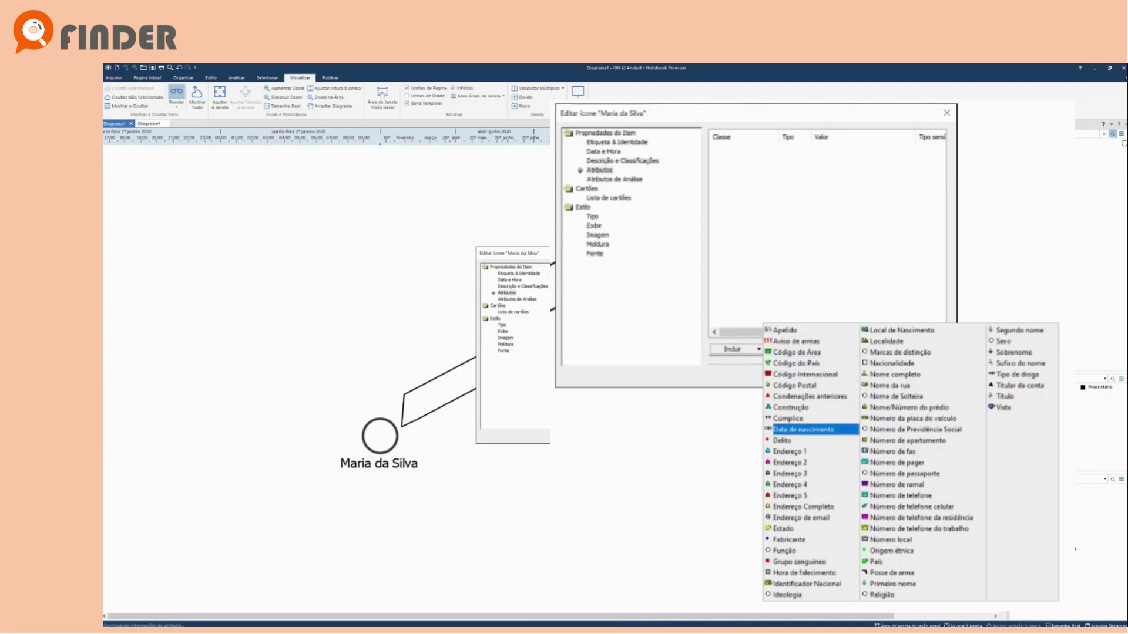
{"action": "key", "text": "Return"}
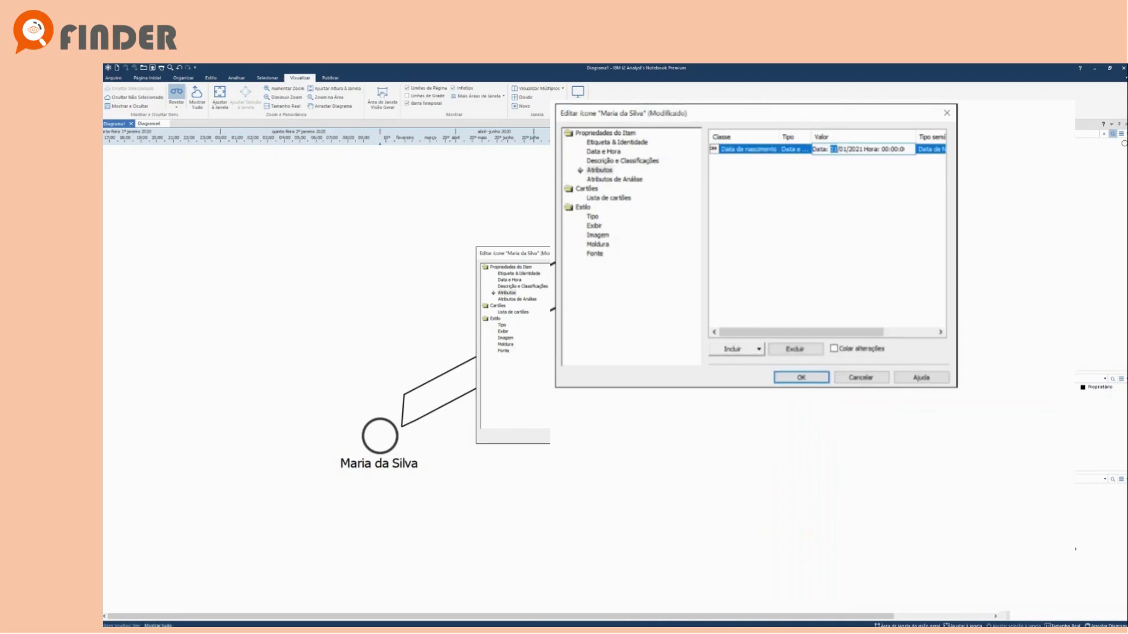
{"action": "type", "text": "20/07/"}
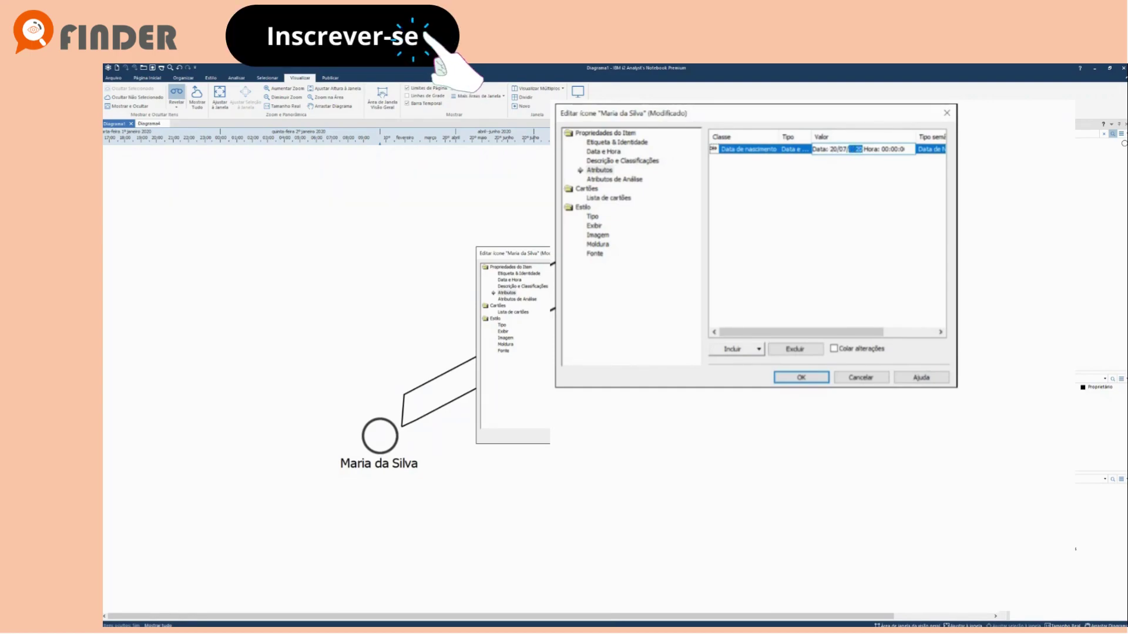
{"action": "type", "text": "2012"}
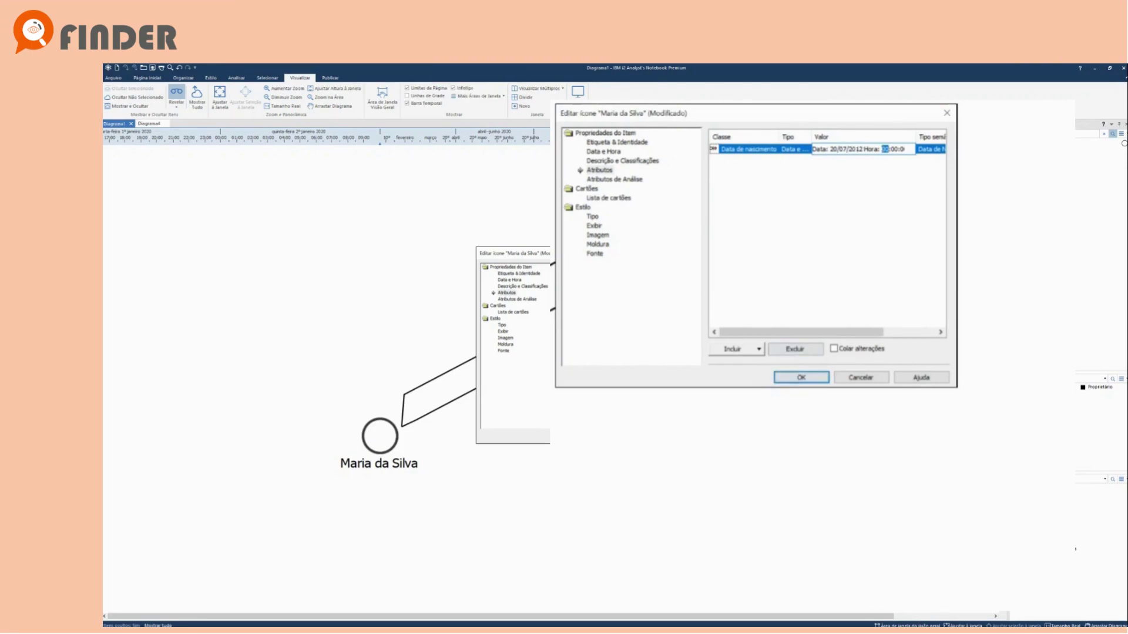
{"action": "key", "text": "Return"}
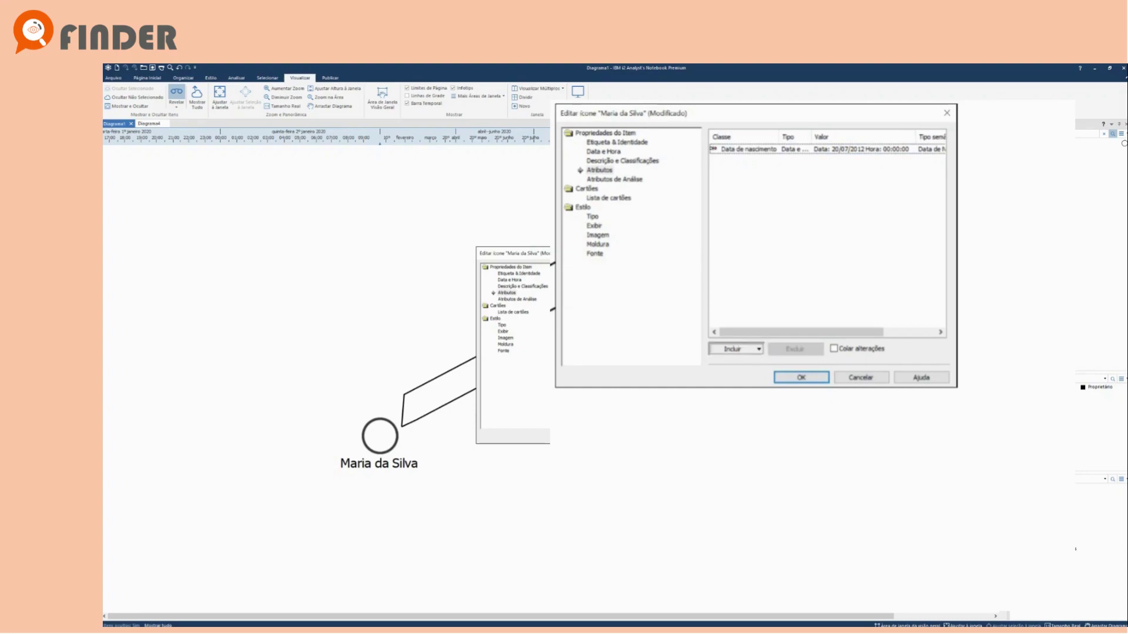
Add a Sexo attribute with the value Feminino
{"action": "left_click", "coordinate": [734, 349]}
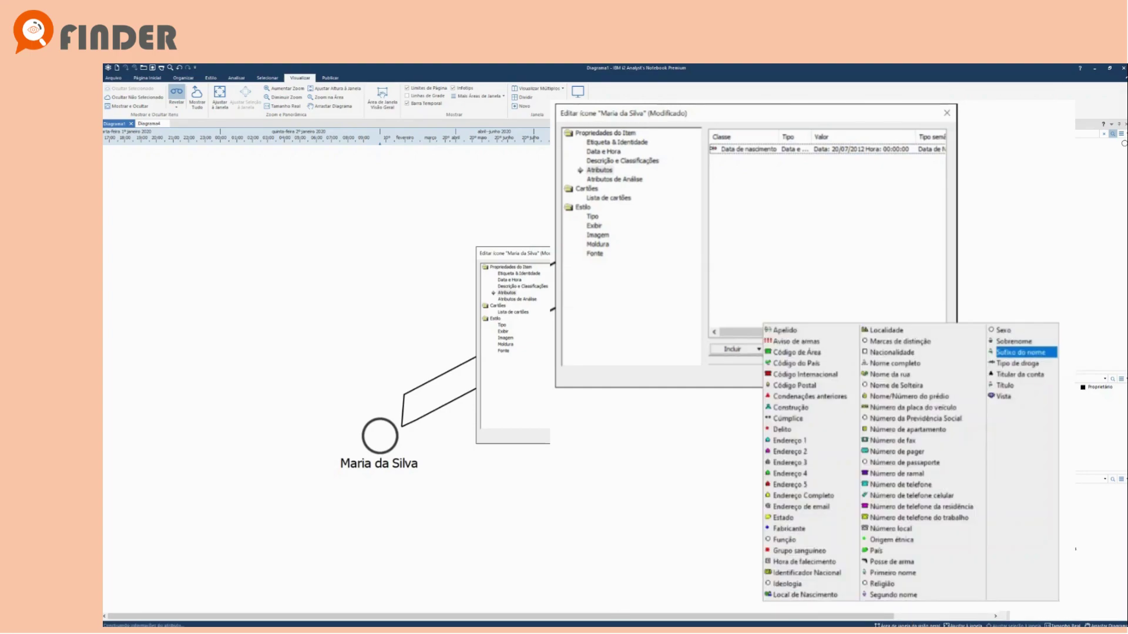
{"action": "left_click", "coordinate": [1004, 330]}
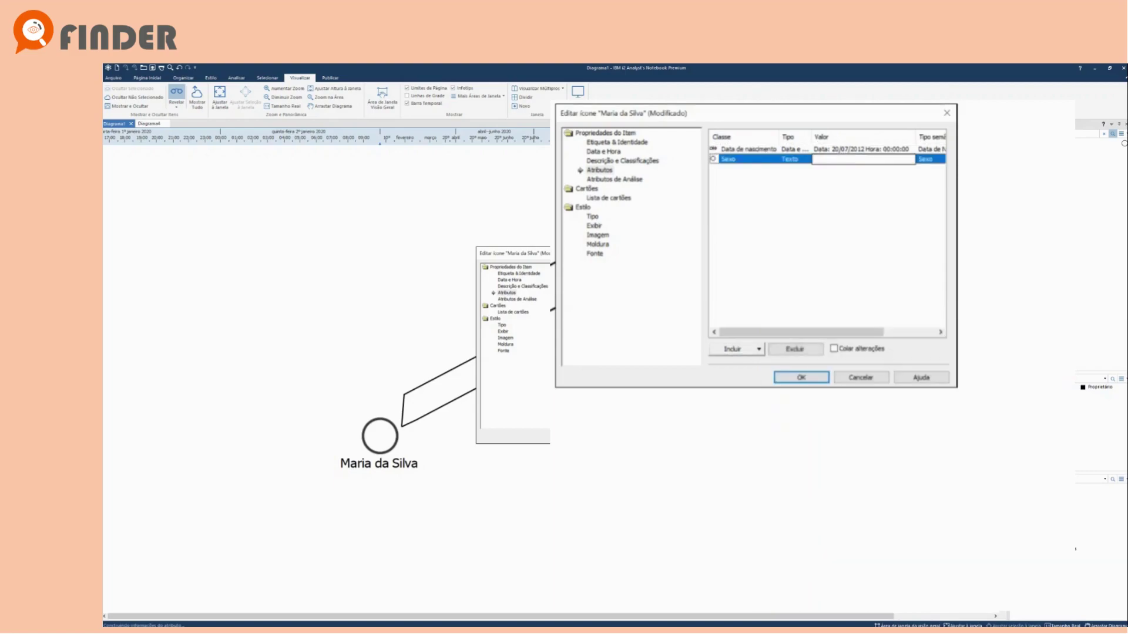
{"action": "type", "text": "Feminino"}
{"action": "key", "text": "Return"}
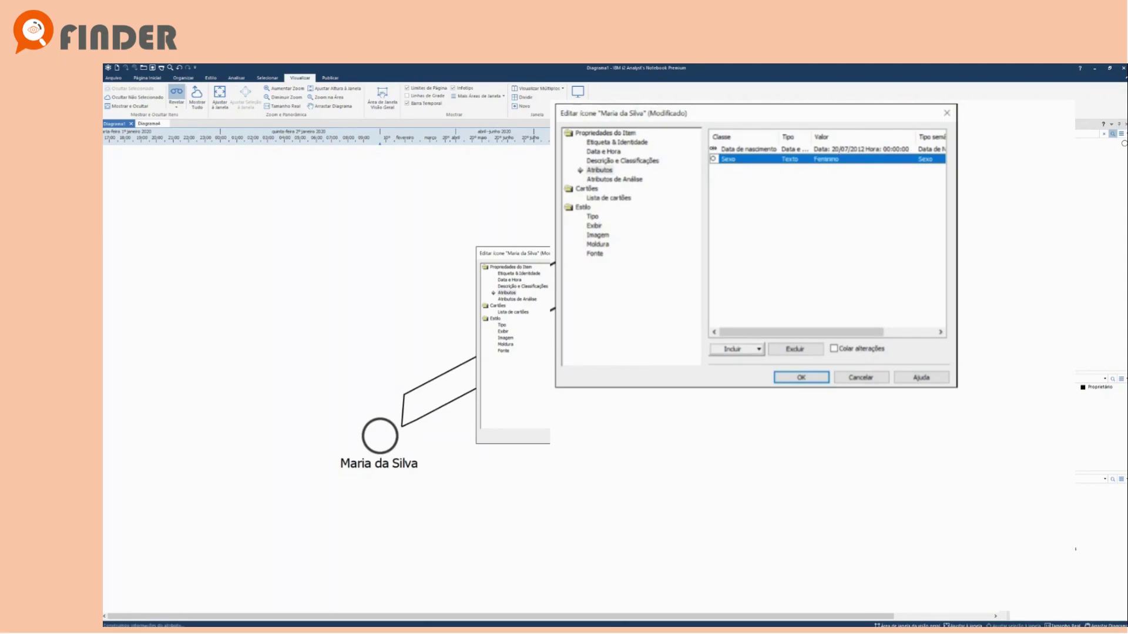
Add a Sobrenome attribute with the value Silva
{"action": "left_click", "coordinate": [737, 349]}
{"action": "left_click", "coordinate": [1022, 344]}
{"action": "type", "text": "Si"}
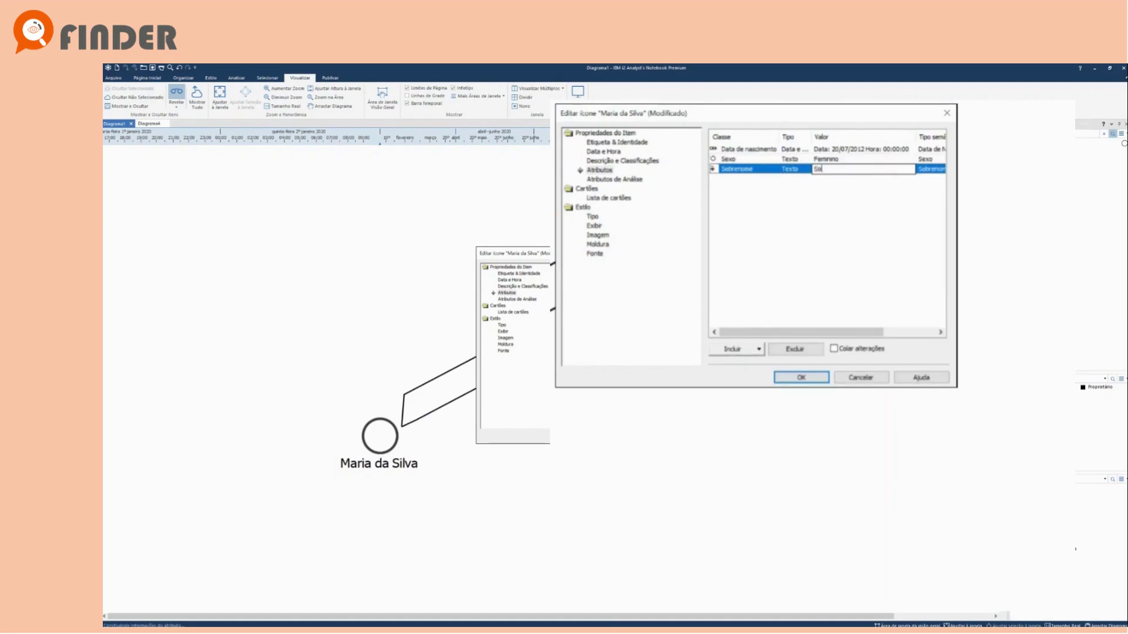
{"action": "type", "text": "lva"}
{"action": "key", "text": "Return"}
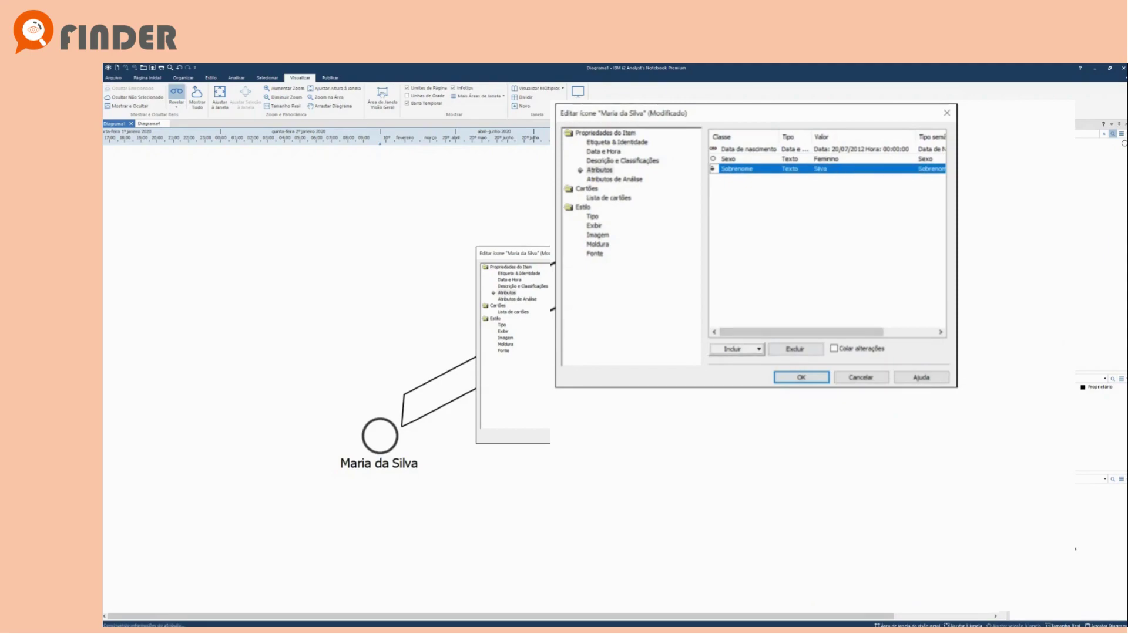
{"action": "left_click", "coordinate": [759, 349]}
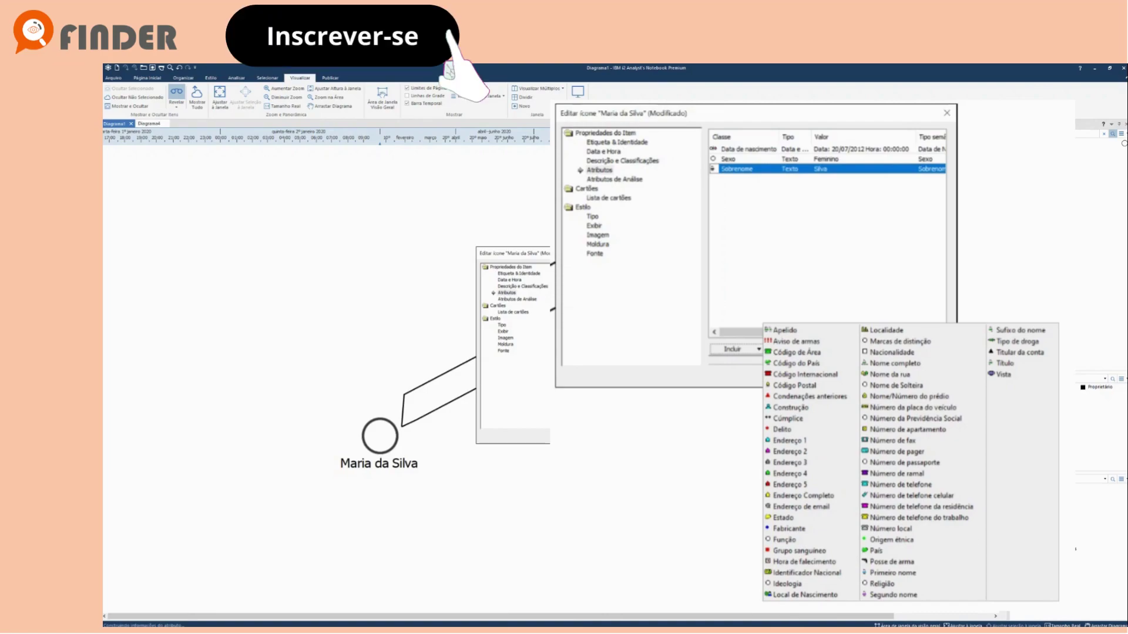
{"action": "left_click", "coordinate": [932, 357]}
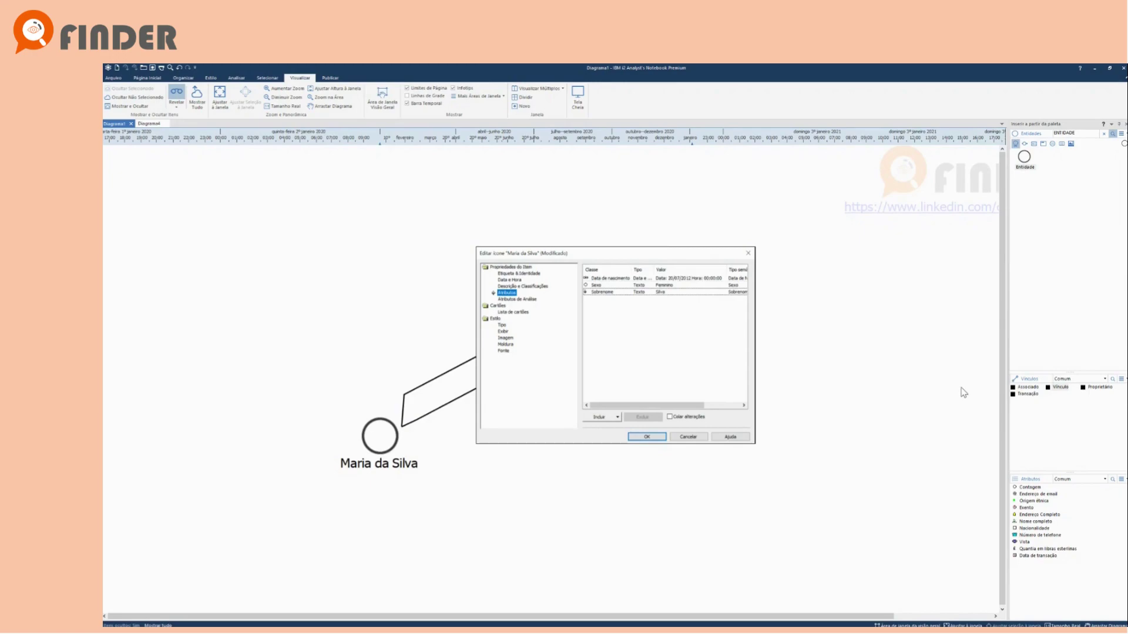
{"action": "key", "text": "Tab"}
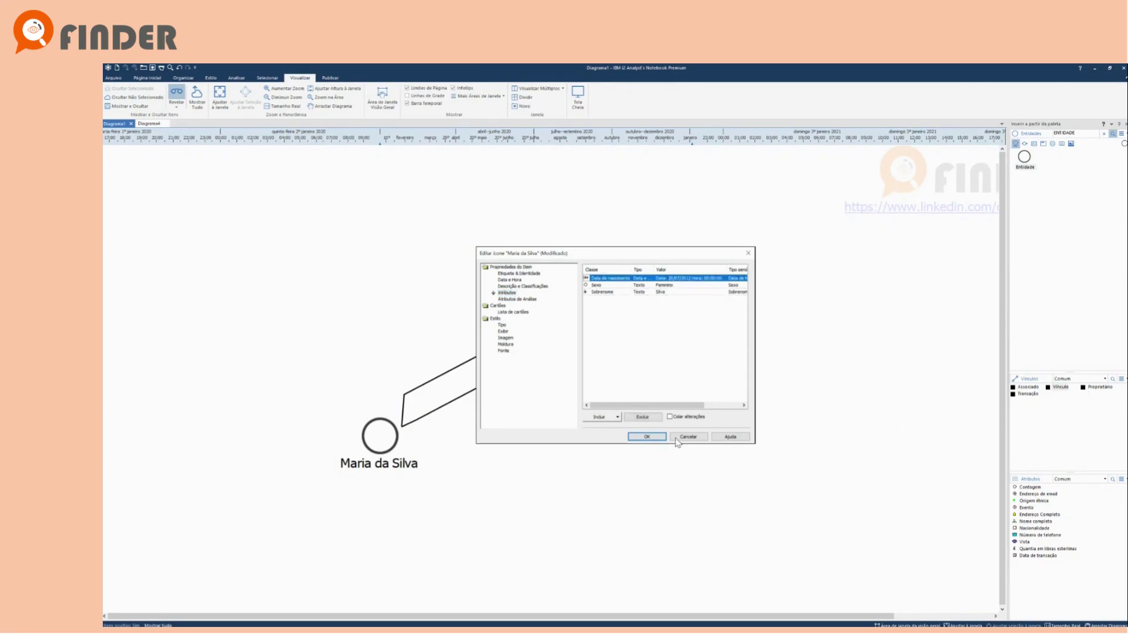
{"action": "key", "text": "shift+Tab"}
{"action": "key", "text": "Down"}
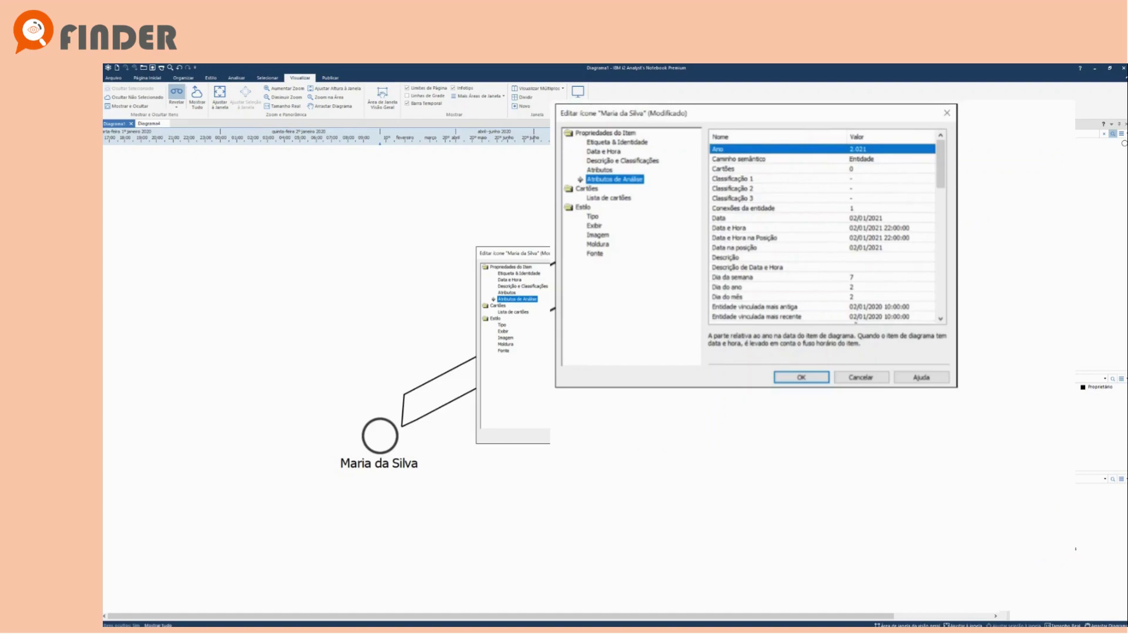
{"action": "scroll", "coordinate": [823, 232], "scroll_direction": "down", "scroll_amount": 10}
{"action": "scroll", "coordinate": [823, 232], "scroll_direction": "down", "scroll_amount": 1}
{"action": "scroll", "coordinate": [823, 232], "scroll_direction": "up", "scroll_amount": 12}
{"action": "left_click", "coordinate": [764, 179]}
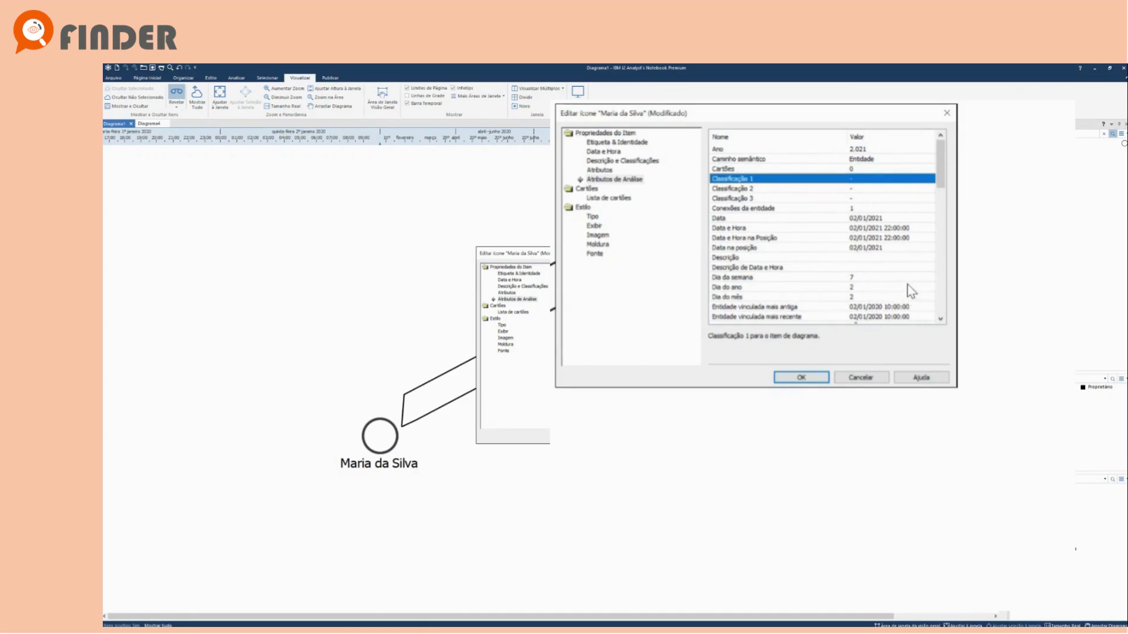
{"action": "key", "text": "Down"}
{"action": "key", "text": "Down"}
{"action": "key", "text": "Down"}
{"action": "key", "text": "Down"}
{"action": "key", "text": "Down"}
{"action": "key", "text": "Down"}
{"action": "key", "text": "Down"}
{"action": "key", "text": "Down"}
{"action": "key", "text": "Down"}
{"action": "key", "text": "Down"}
{"action": "key", "text": "Down"}
{"action": "key", "text": "Down"}
{"action": "key", "text": "Down"}
{"action": "key", "text": "Down"}
{"action": "key", "text": "Down"}
{"action": "key", "text": "Down"}
{"action": "key", "text": "Down"}
{"action": "key", "text": "Down"}
{"action": "key", "text": "Down"}
{"action": "key", "text": "Down"}
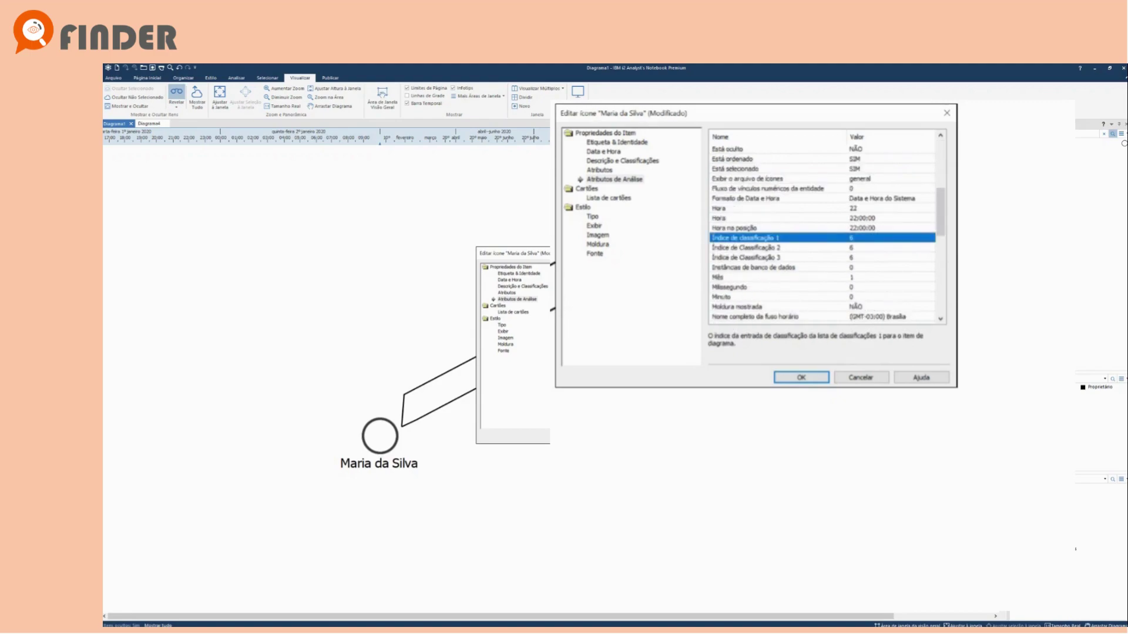
{"action": "scroll", "coordinate": [822, 232], "scroll_direction": "down", "scroll_amount": 5}
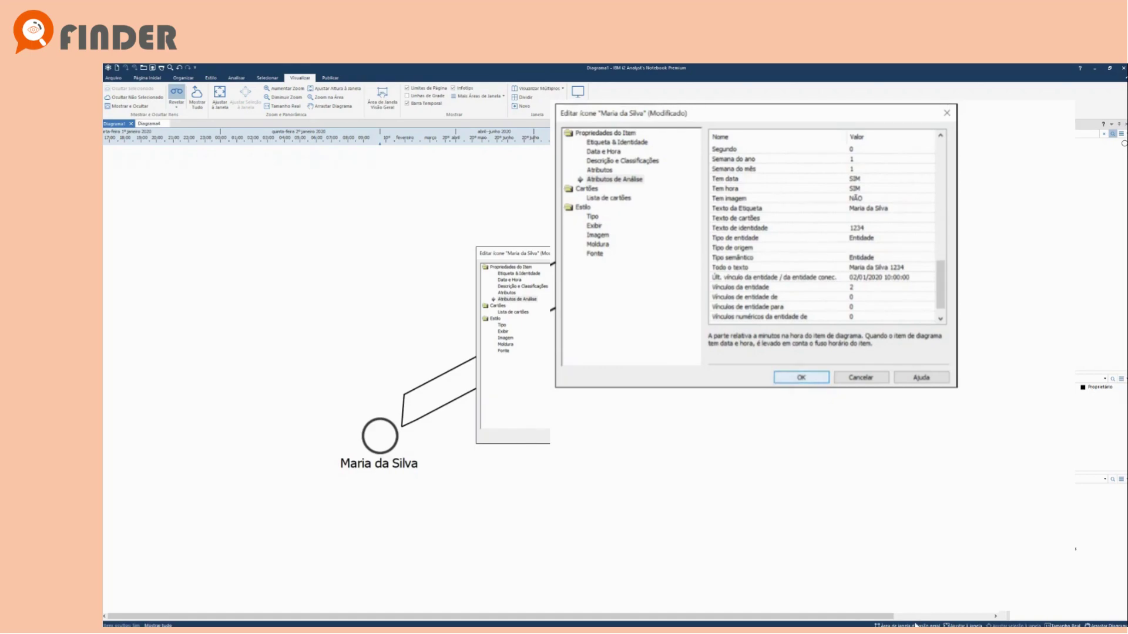
{"action": "key", "text": "Return"}
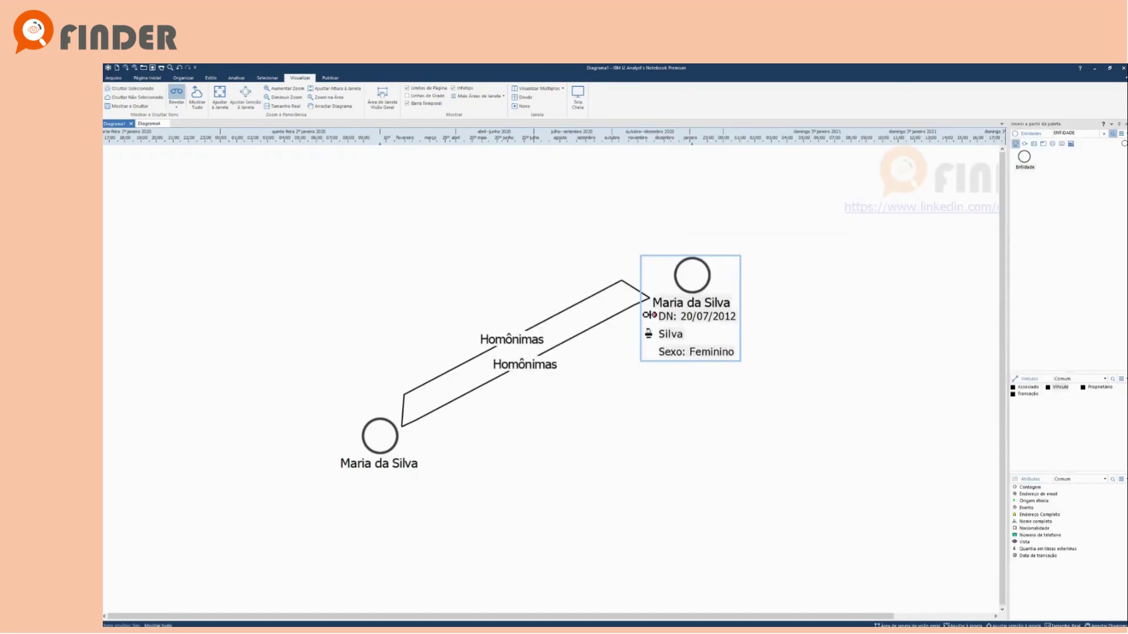